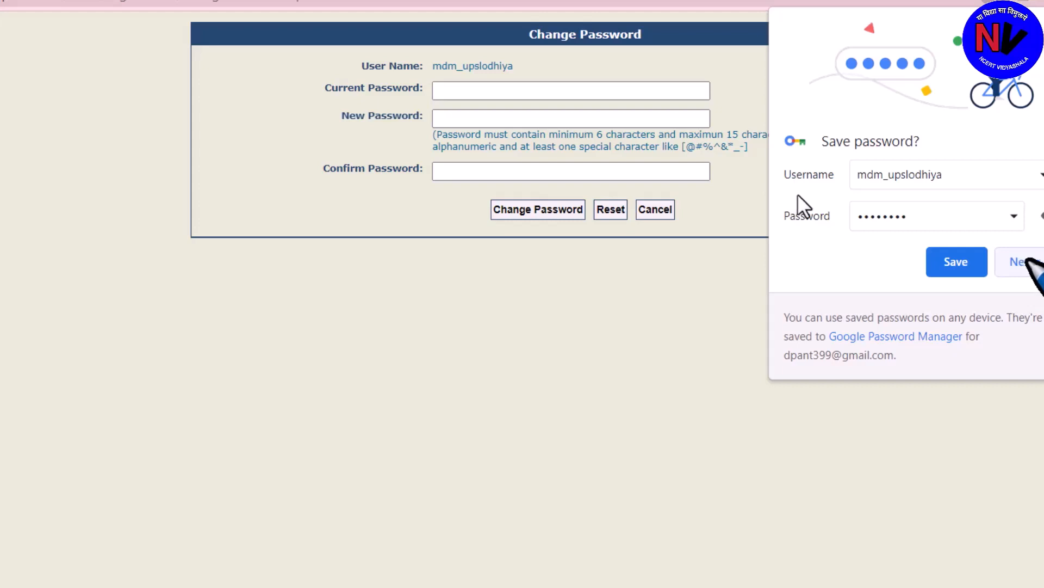
# Replace the agency admin's current password with a new one and close the success alert
pyautogui.click(1023, 261)
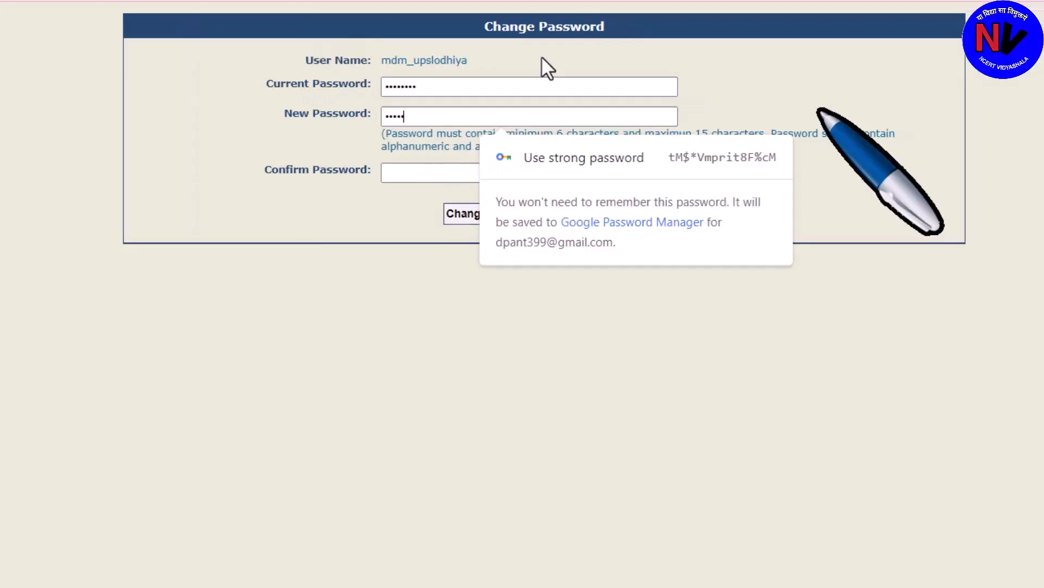
pyautogui.write('ab')
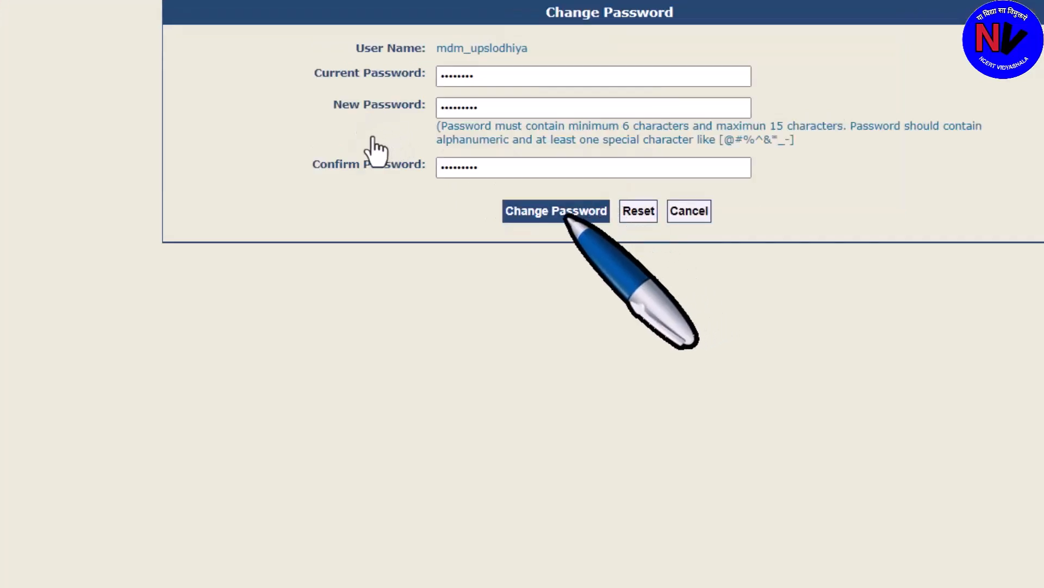
pyautogui.click(511, 190)
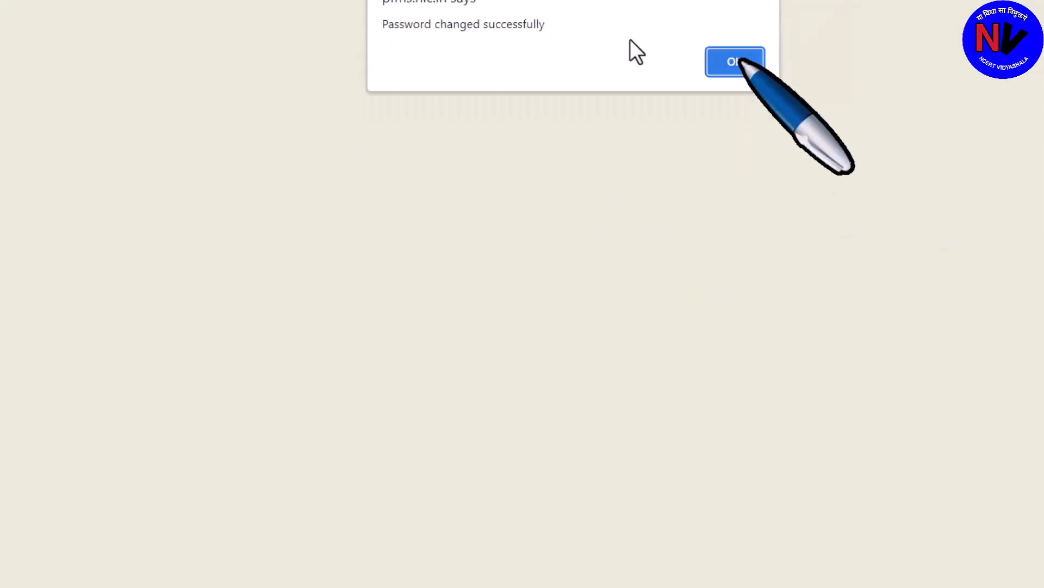
pyautogui.press('Return')
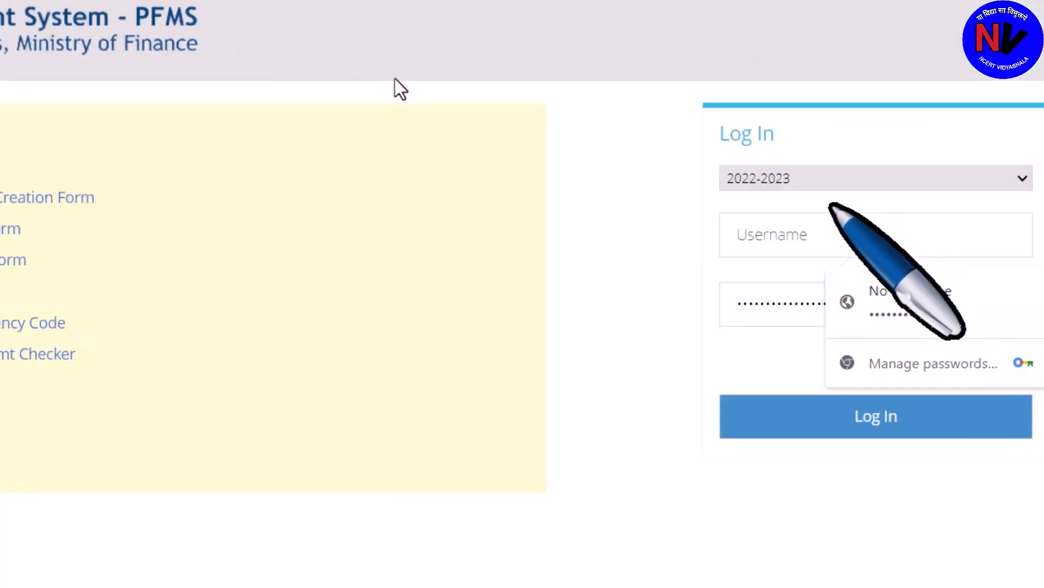
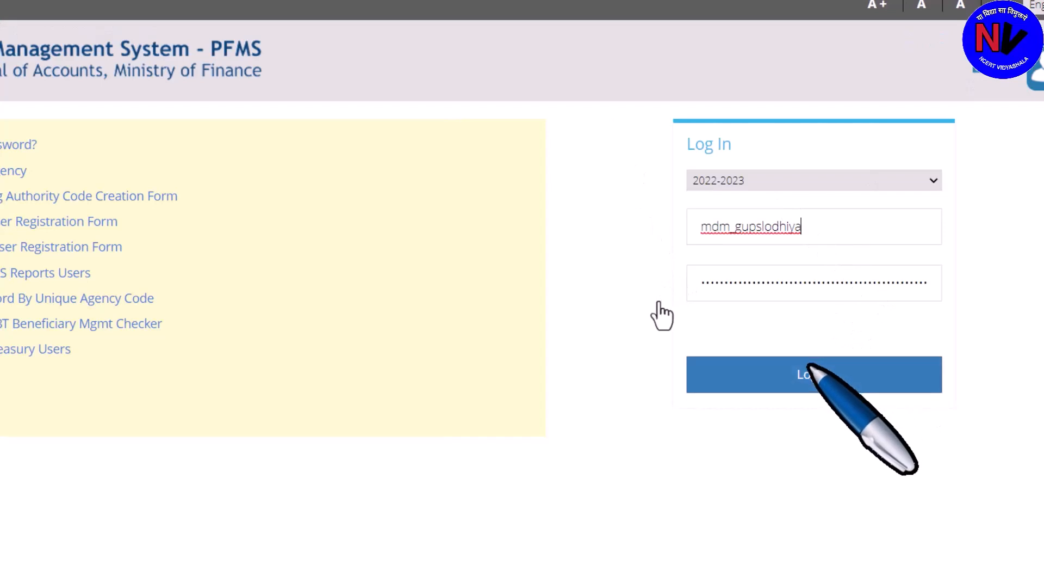
# Sign back in with the admin username and new password, retrying after the first attempt fails
pyautogui.press('Return')
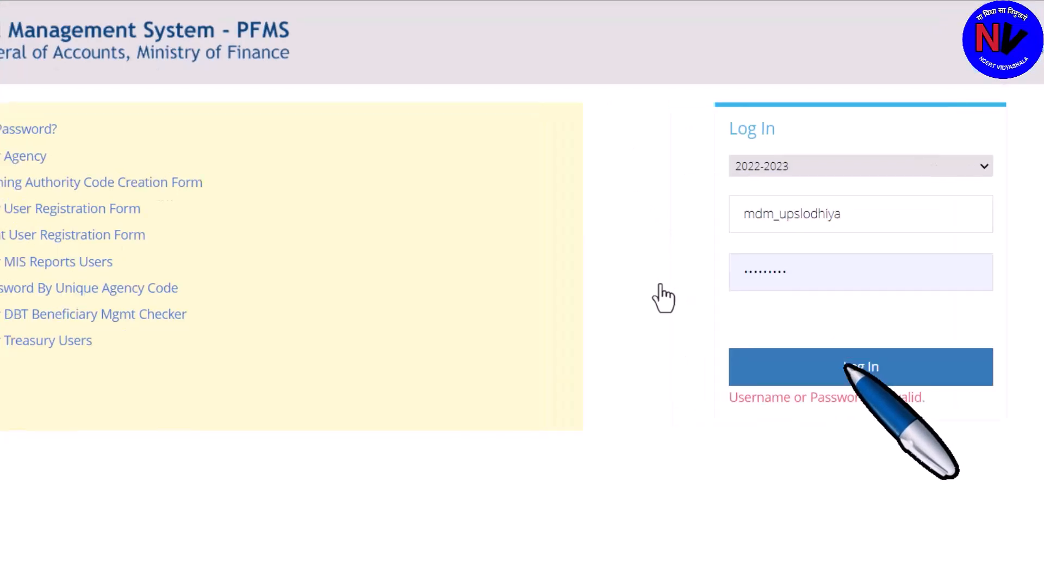
pyautogui.hotkey('ctrl', 'v')
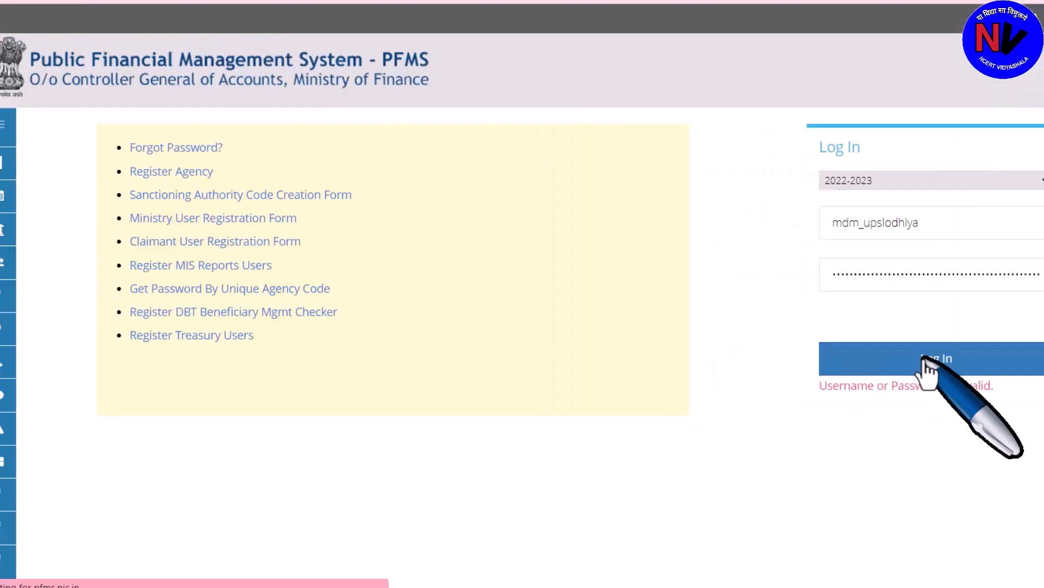
pyautogui.click(861, 366)
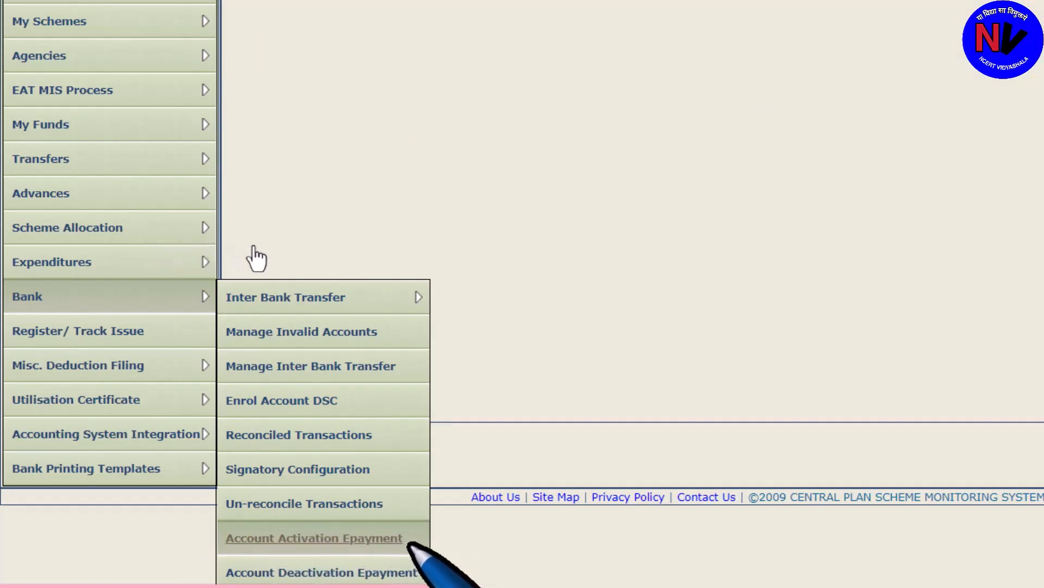
# On Account Activation Epayment, search for bank accounts under scheme UK207
pyautogui.click(239, 541)
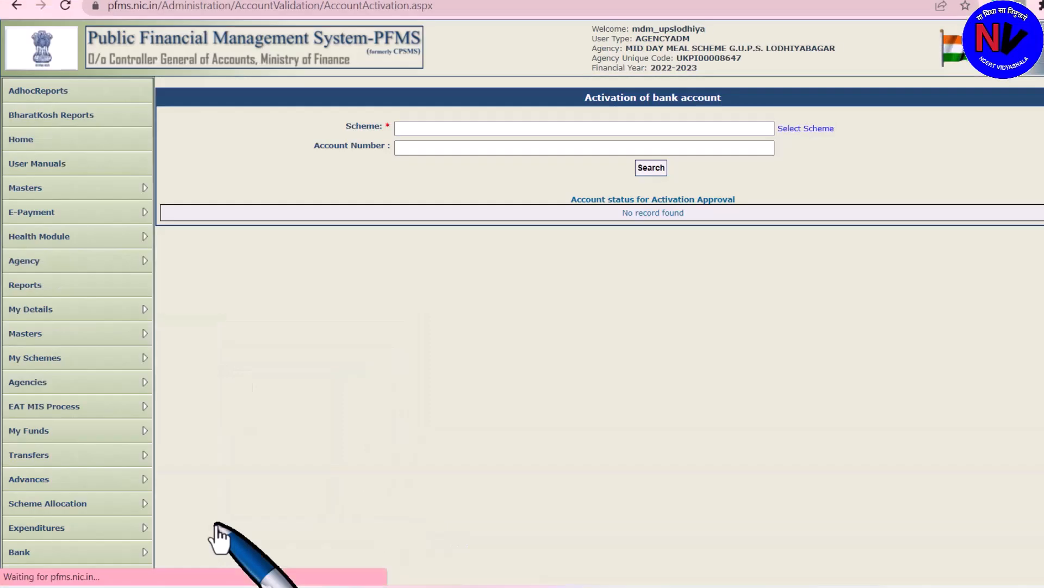
pyautogui.click(446, 131)
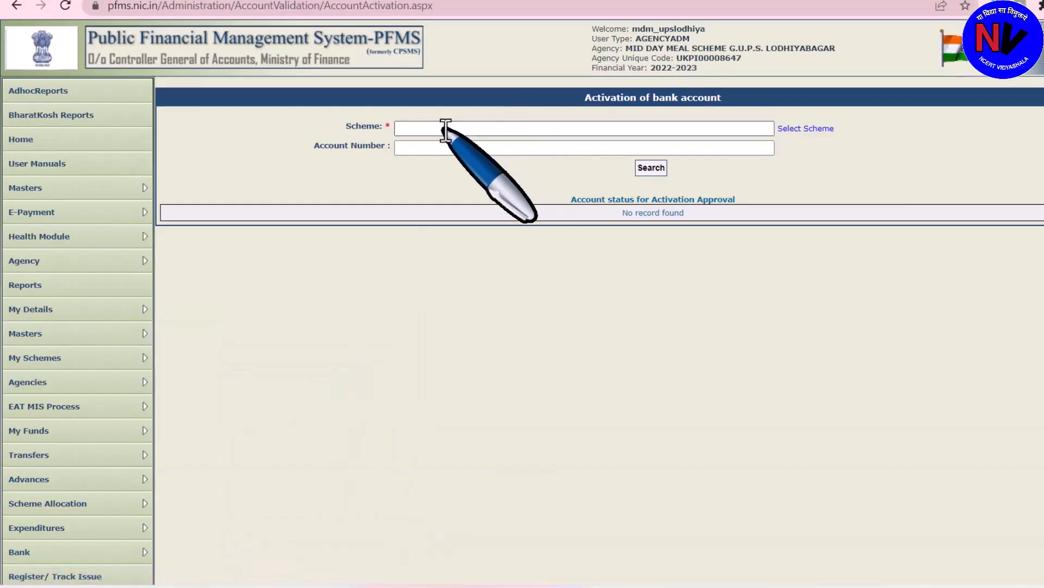
pyautogui.write('UK207')
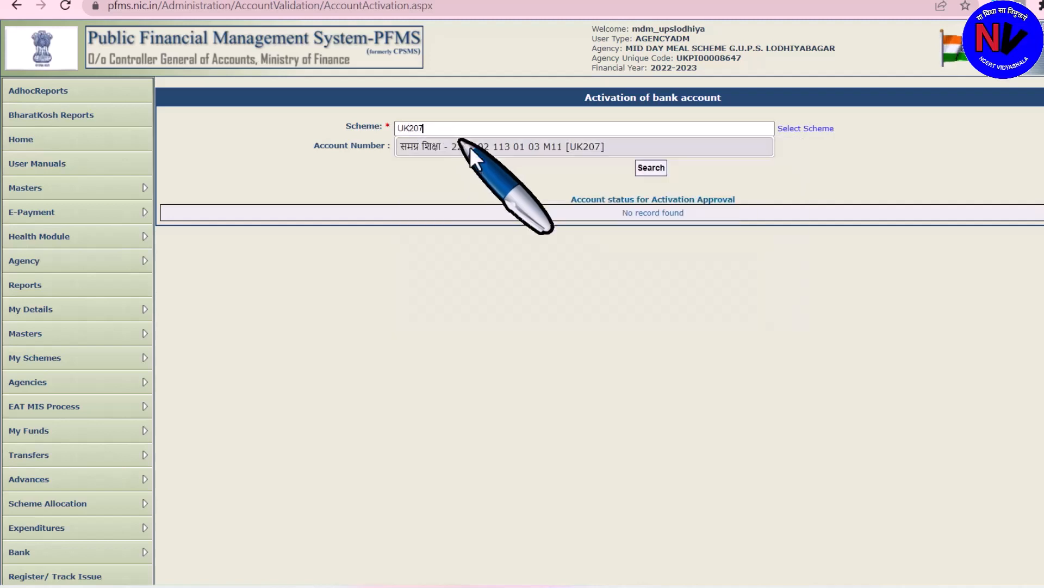
pyautogui.click(486, 152)
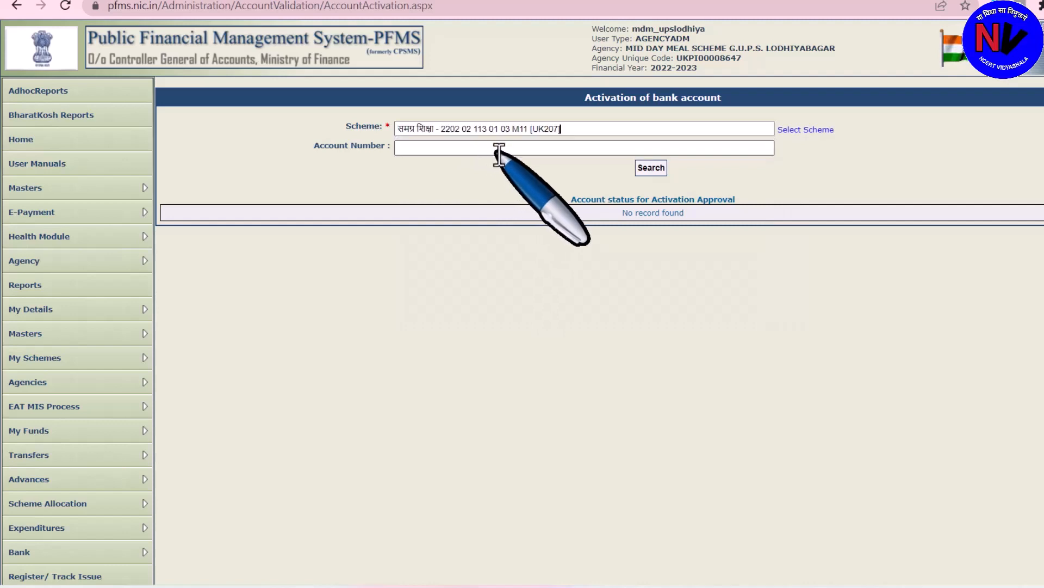
pyautogui.click(654, 169)
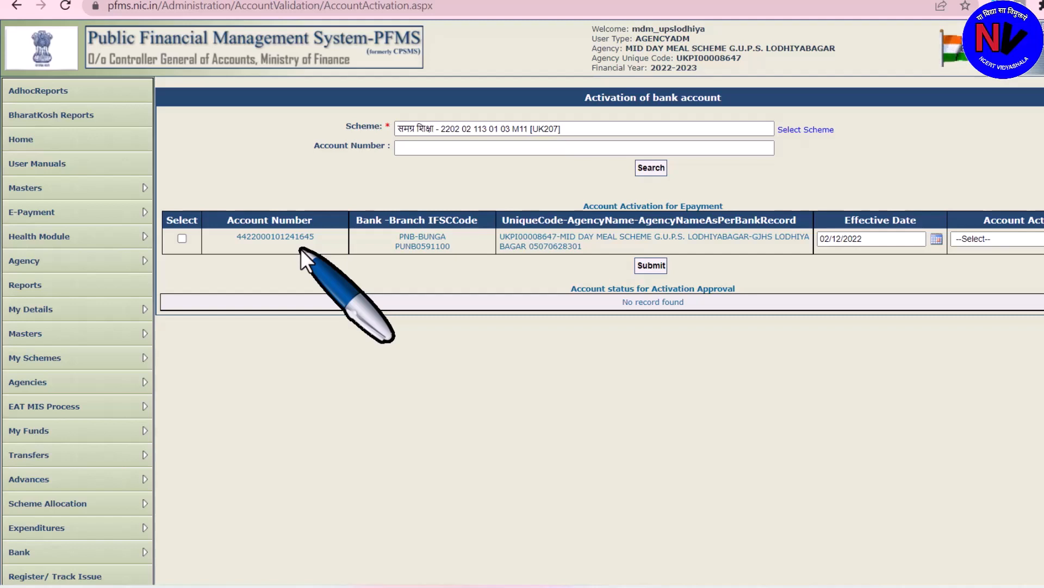
# Tick the account, set activation type EPaymentUsingPrintAdvice, and submit it
pyautogui.click(182, 238)
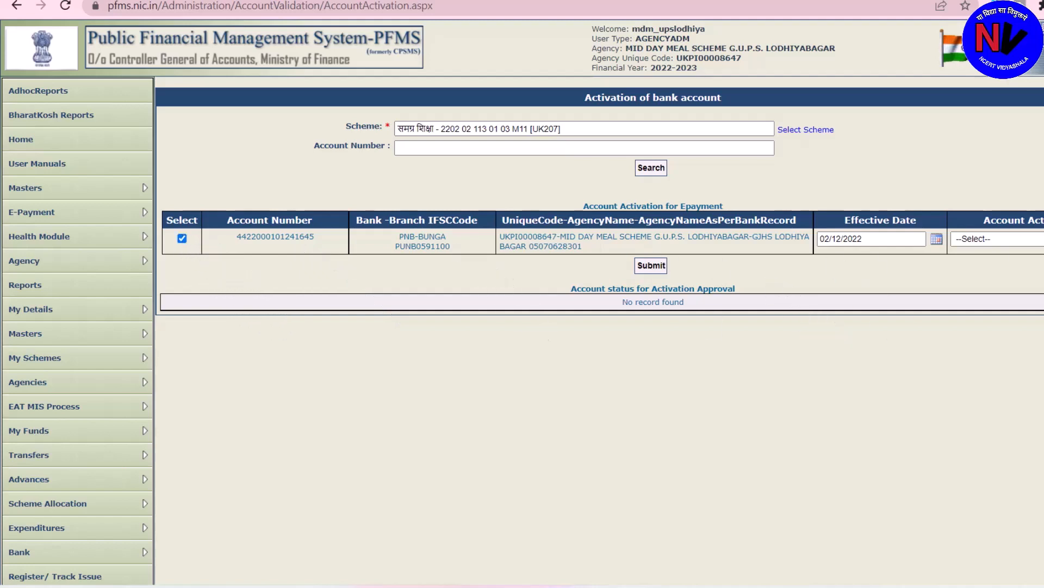
pyautogui.click(1013, 240)
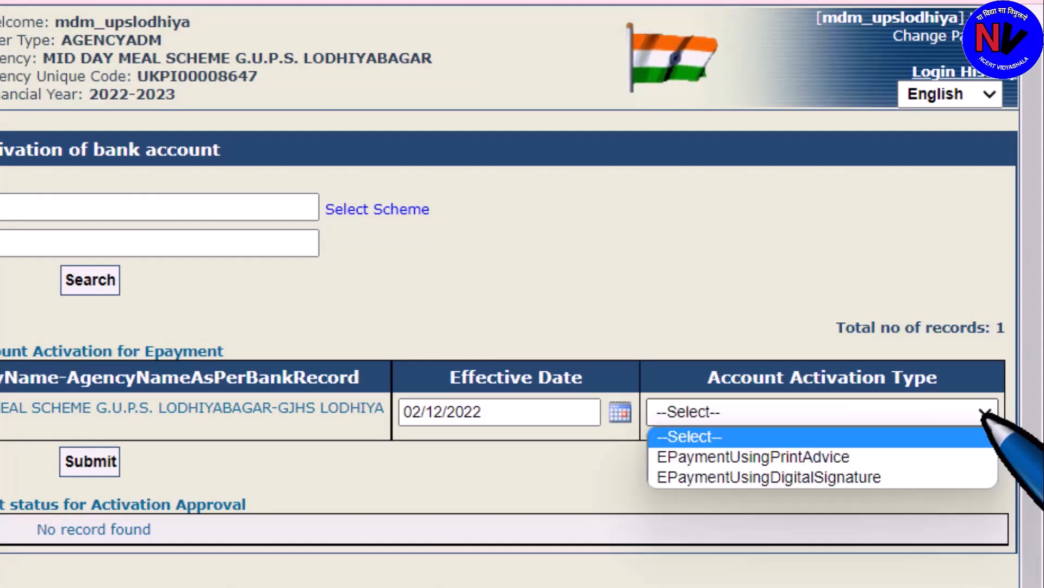
pyautogui.click(895, 456)
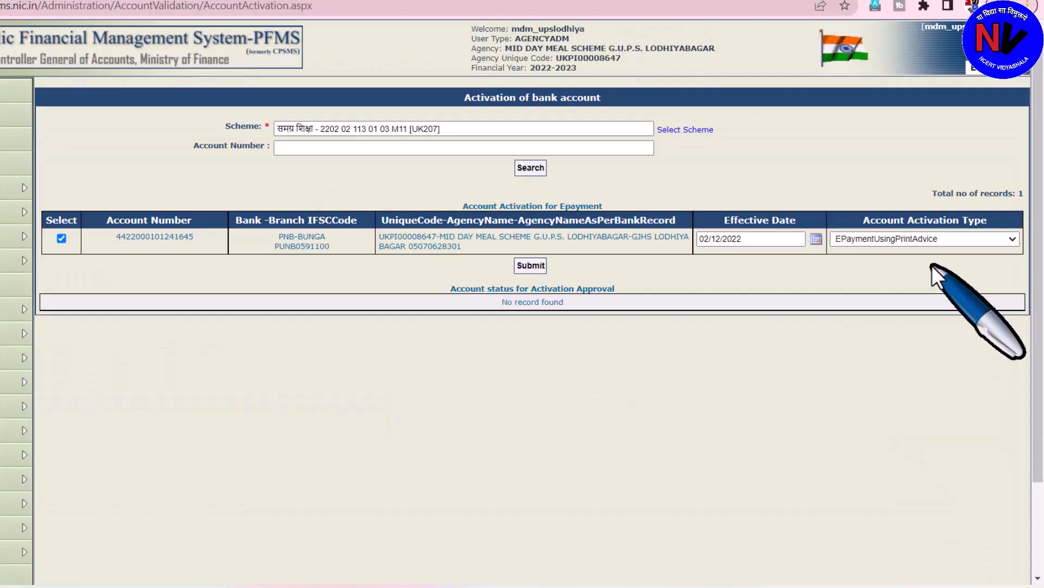
pyautogui.click(530, 266)
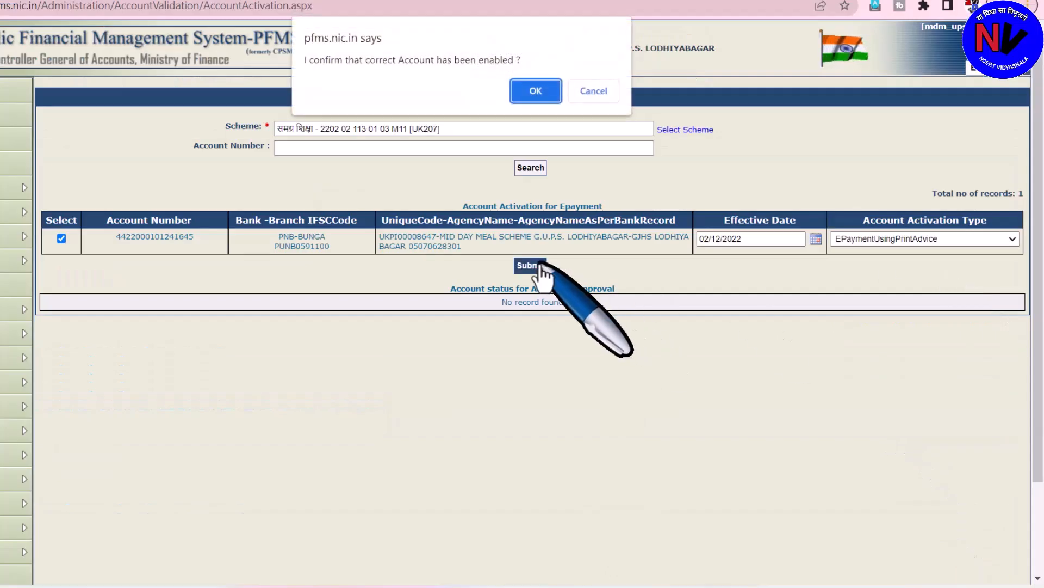
# Confirm the account activation, then bring up the Masters > Users > Add New form
pyautogui.click(524, 91)
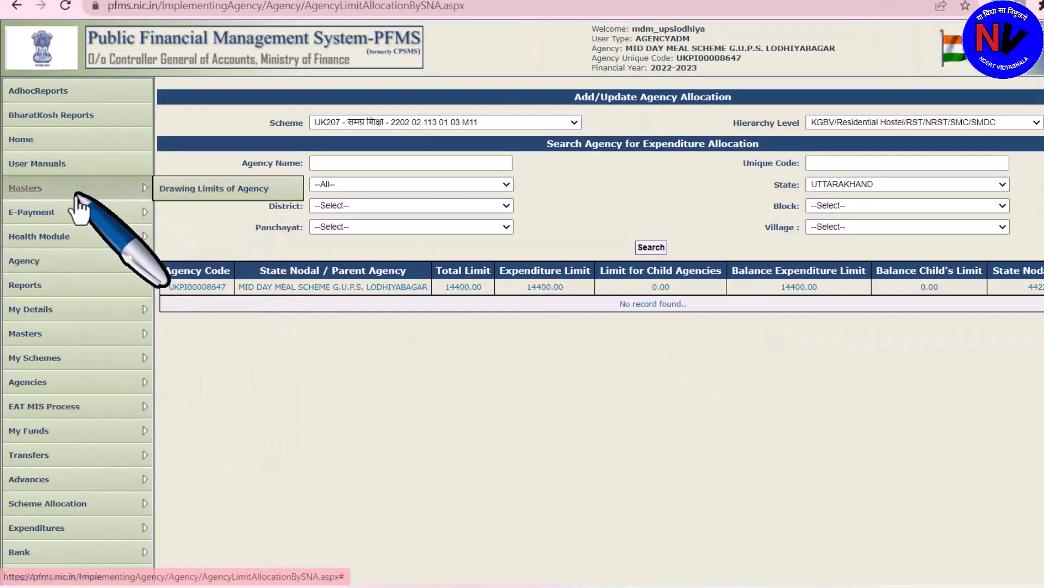
pyautogui.moveTo(50, 416)
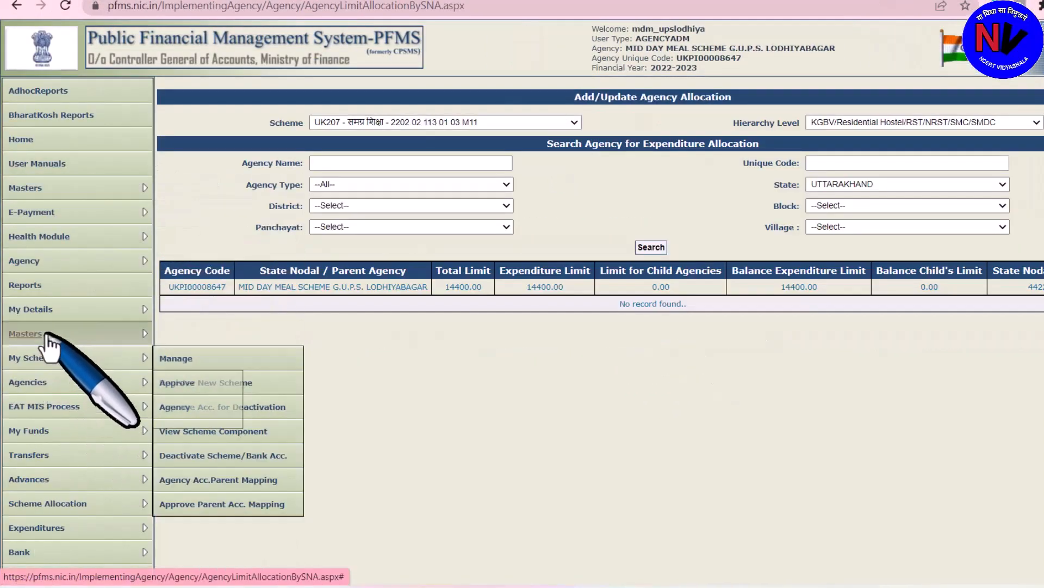
pyautogui.moveTo(49, 335)
pyautogui.moveTo(180, 334)
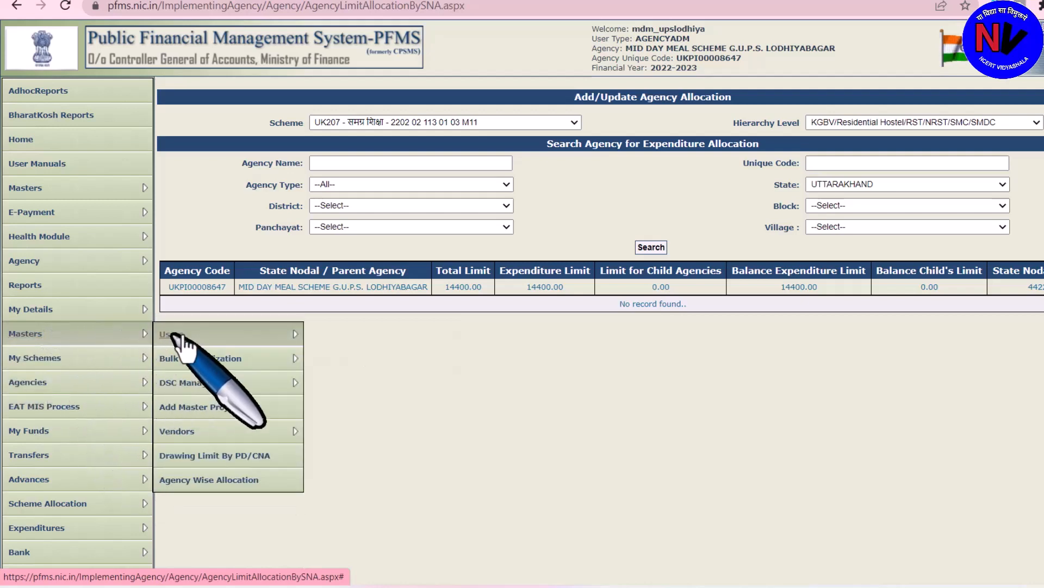
pyautogui.moveTo(247, 334)
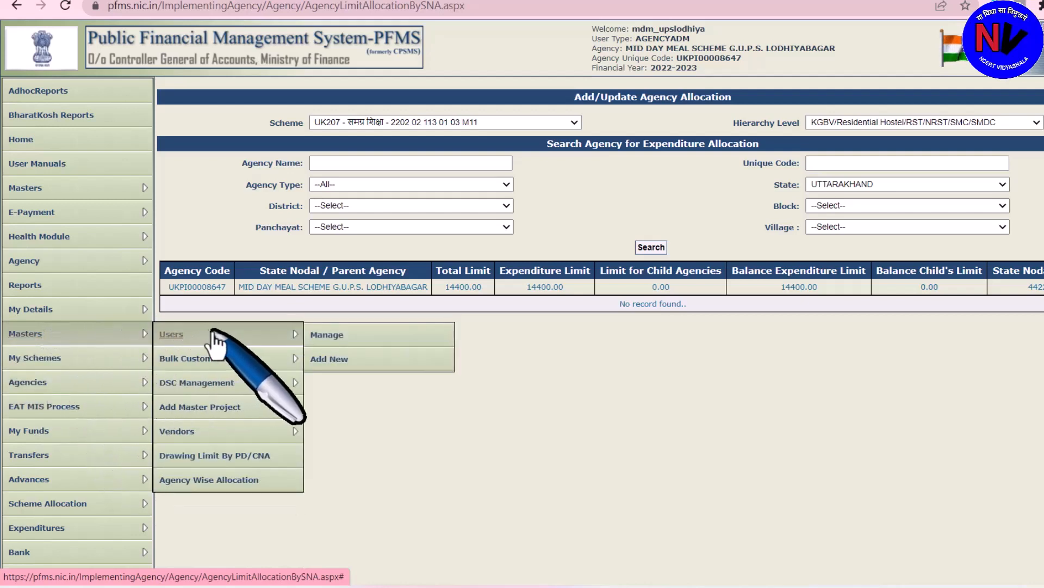
pyautogui.click(344, 362)
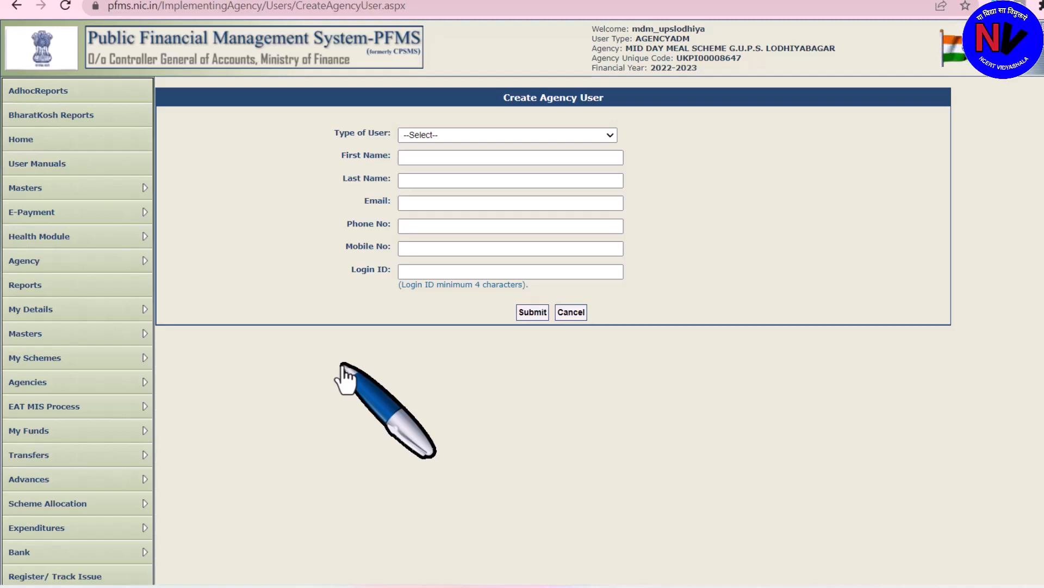
# Set user type to Agency Data Operator and enter the user's first and last name
pyautogui.click(608, 139)
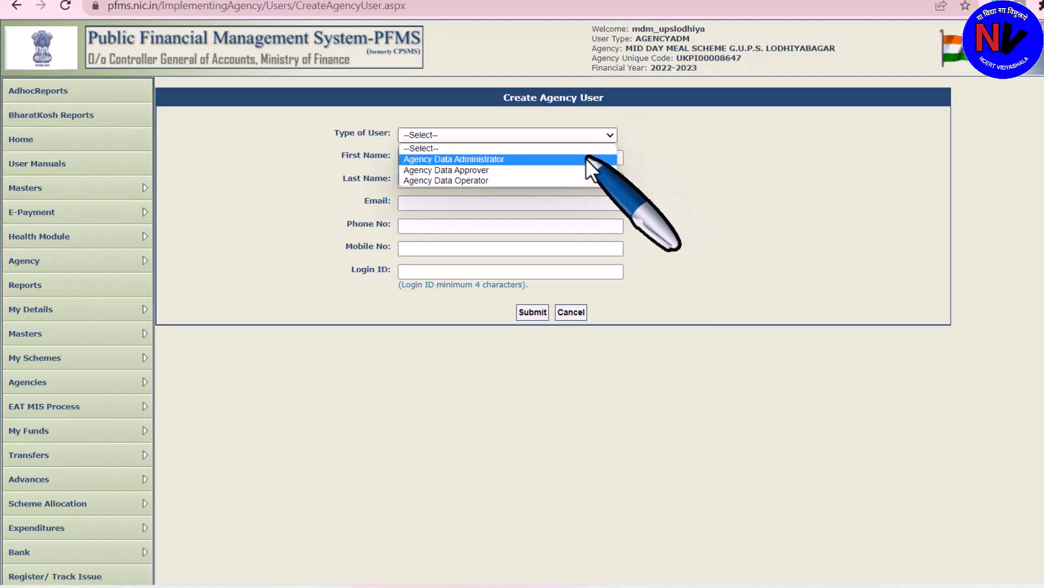
pyautogui.click(576, 169)
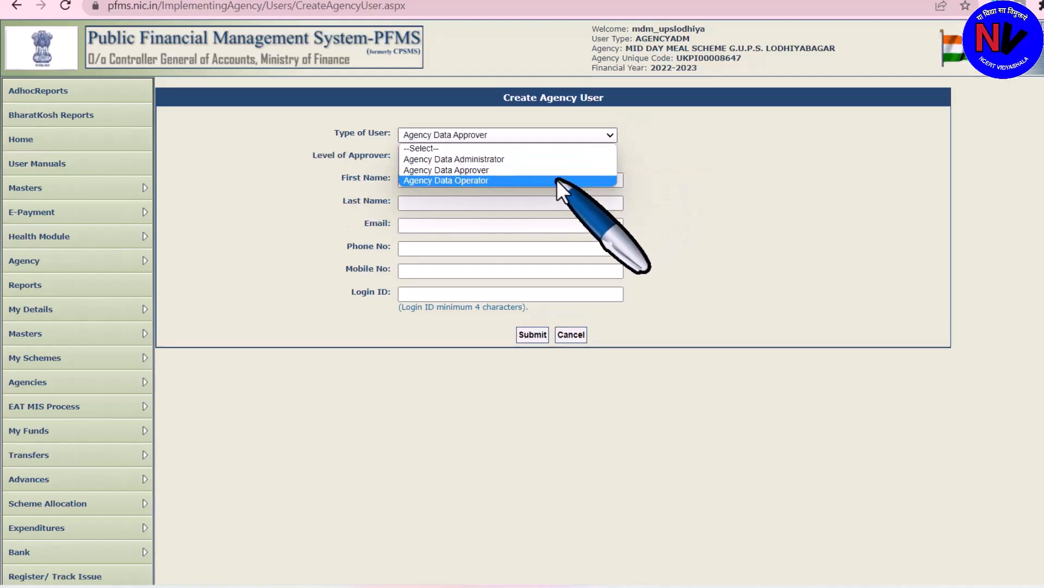
pyautogui.click(557, 180)
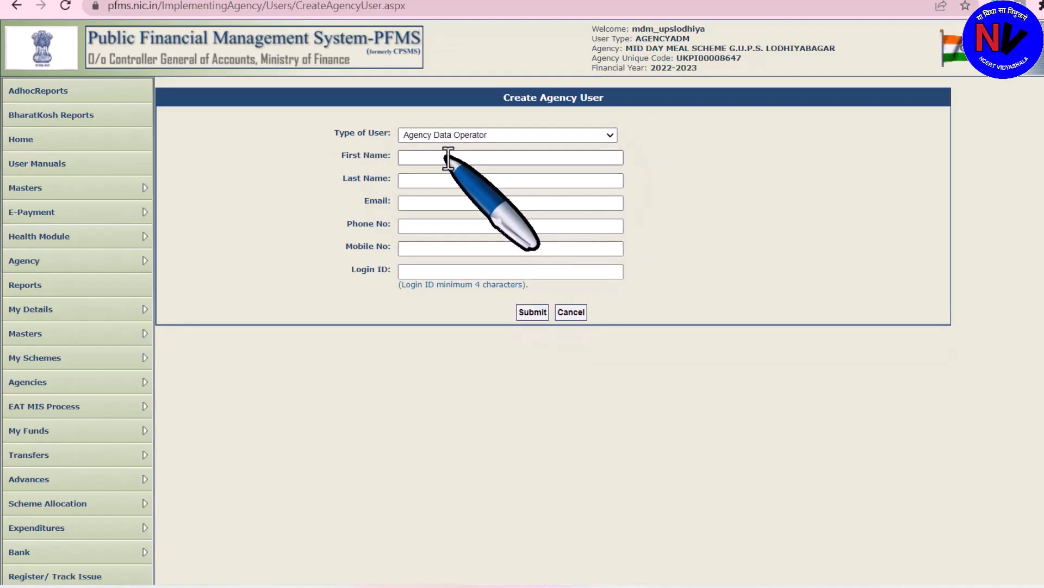
pyautogui.click(448, 158)
pyautogui.click(425, 182)
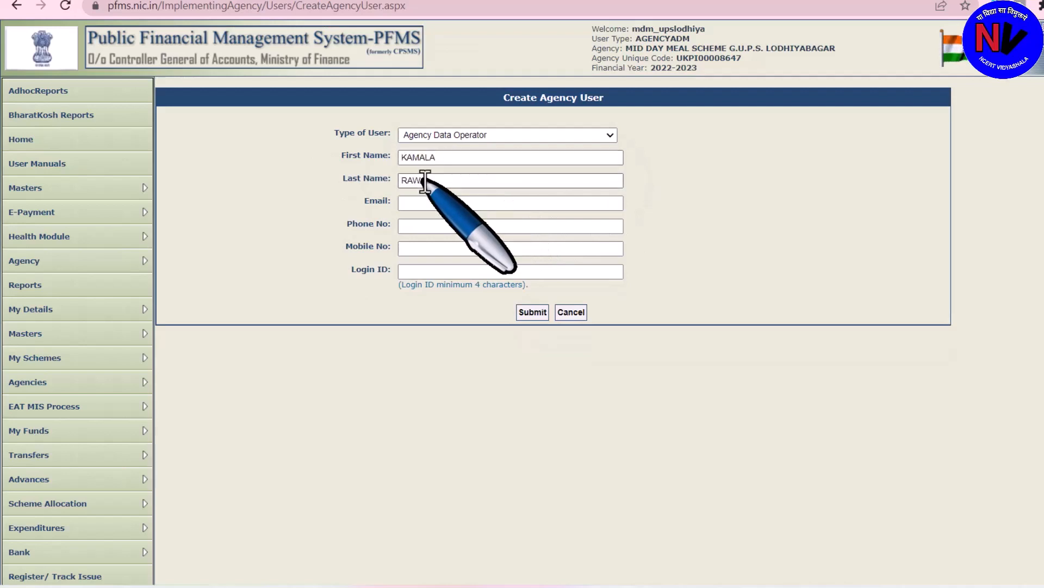
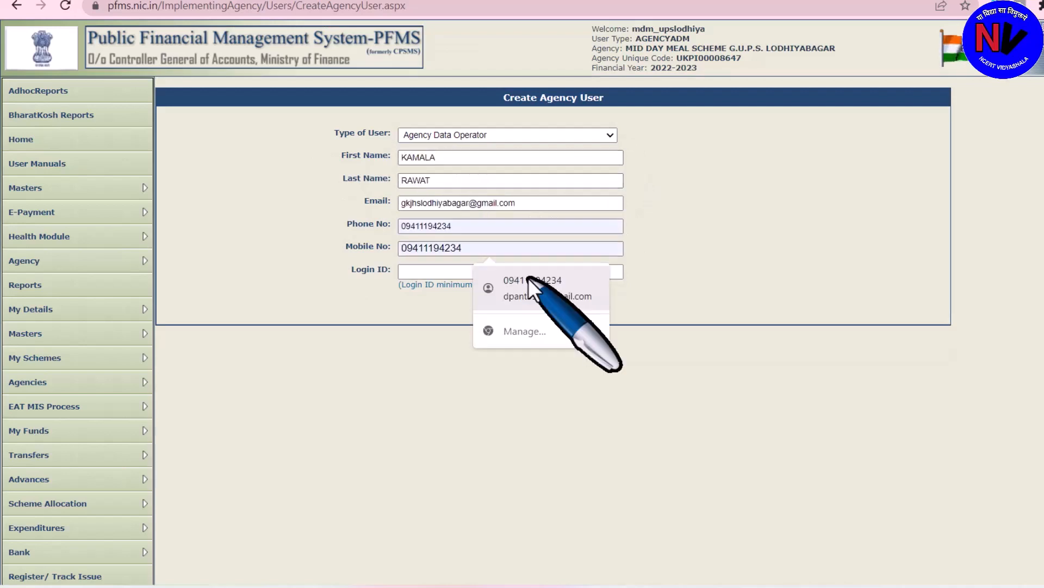
# Fill in the saved contact details and the login ID, then submit the Data Operator user
pyautogui.click(528, 278)
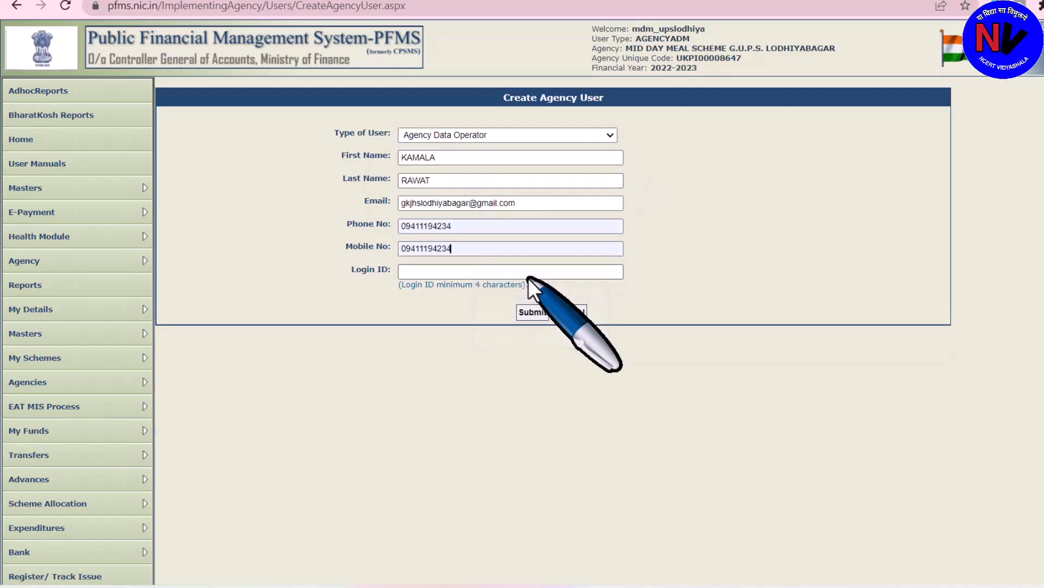
pyautogui.click(430, 274)
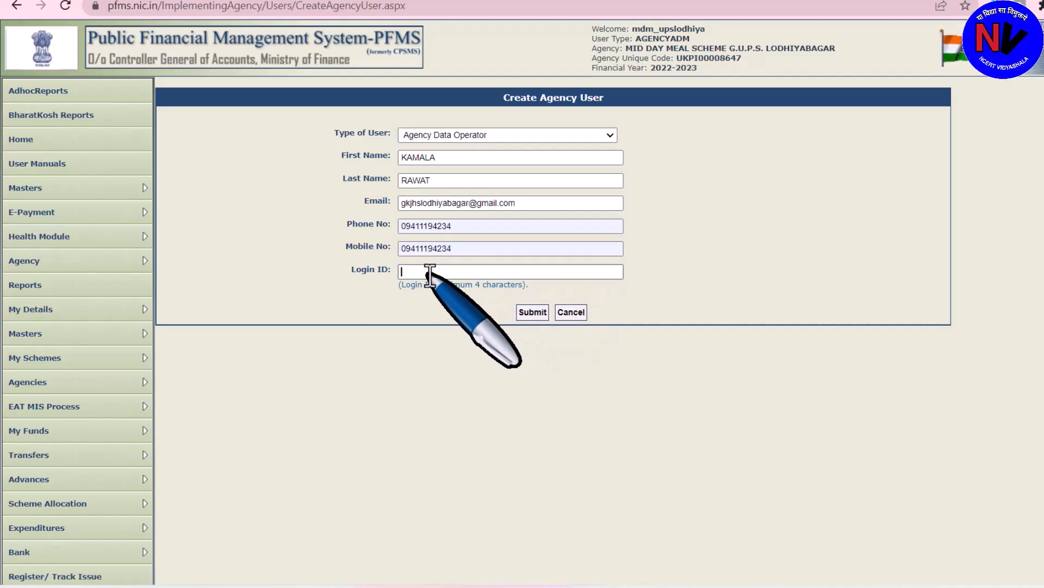
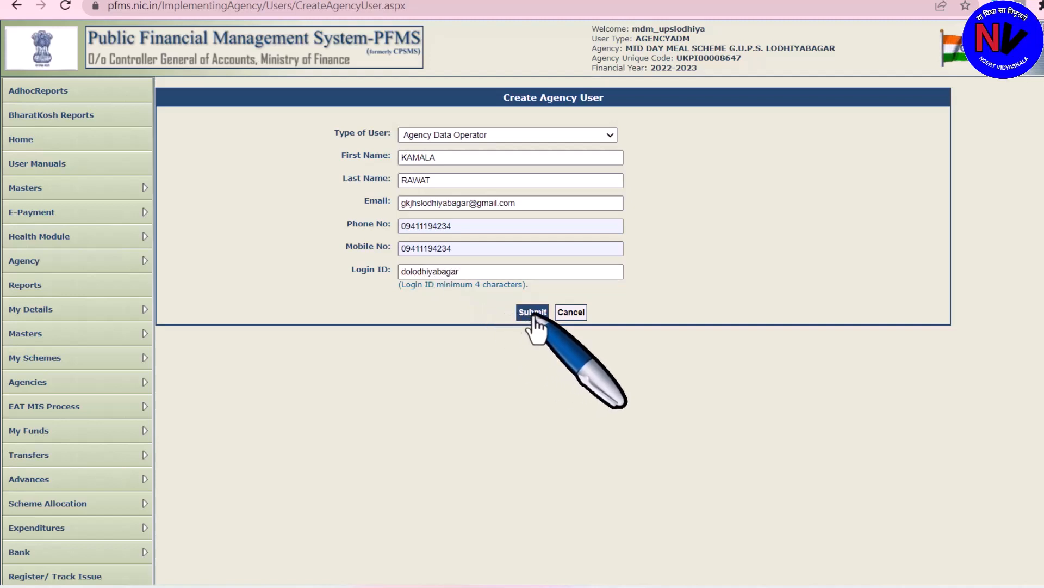
pyautogui.click(534, 318)
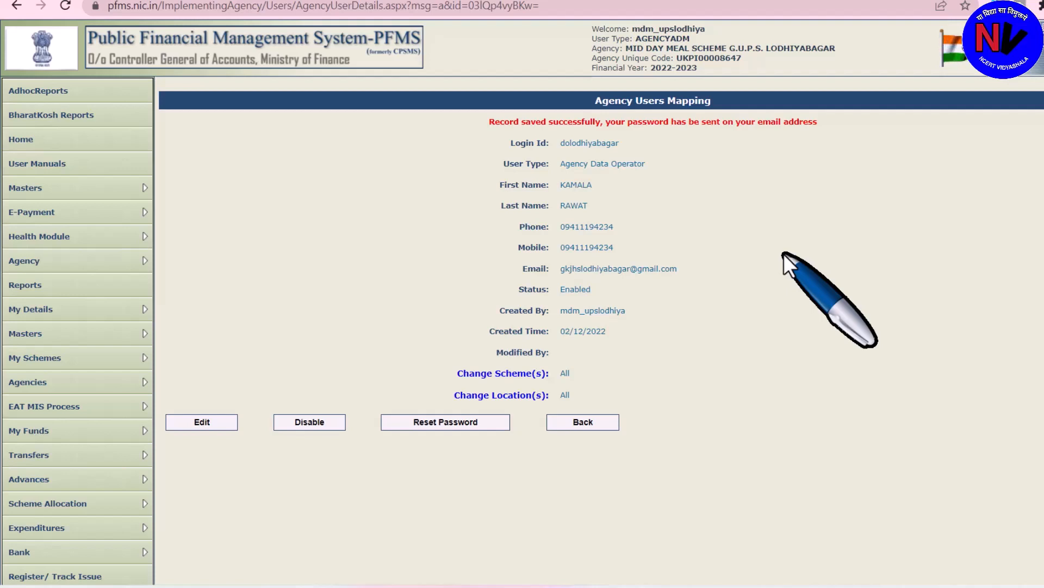
# Start a new agency user form with type Agency Data Approver
pyautogui.moveTo(102, 338)
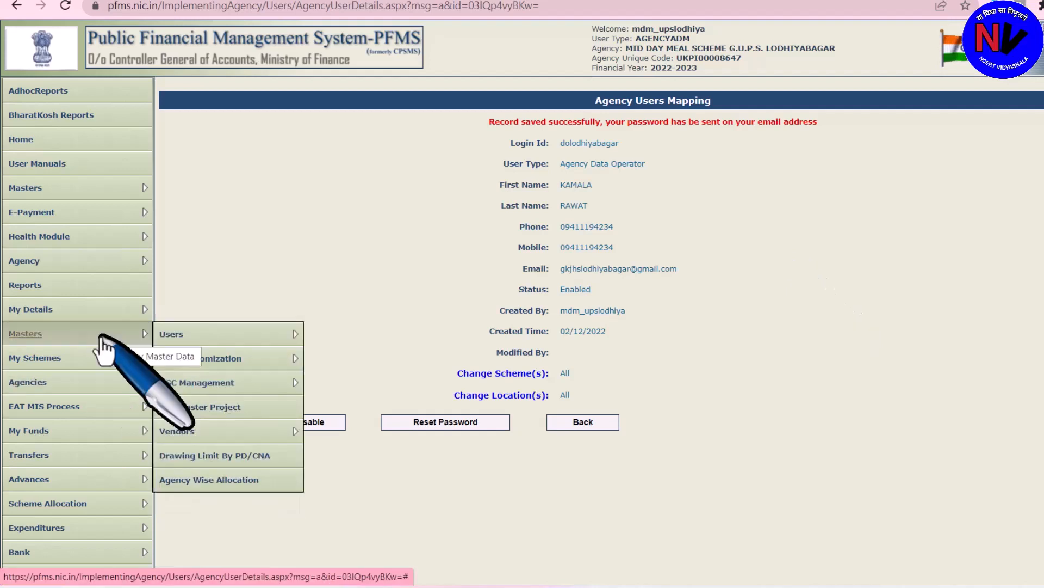
pyautogui.moveTo(198, 337)
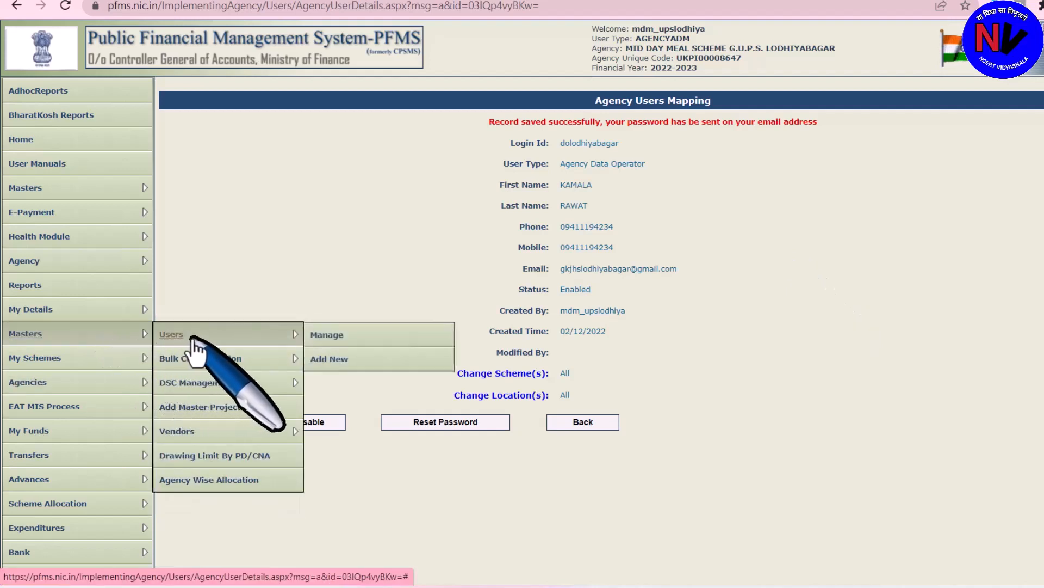
pyautogui.click(344, 363)
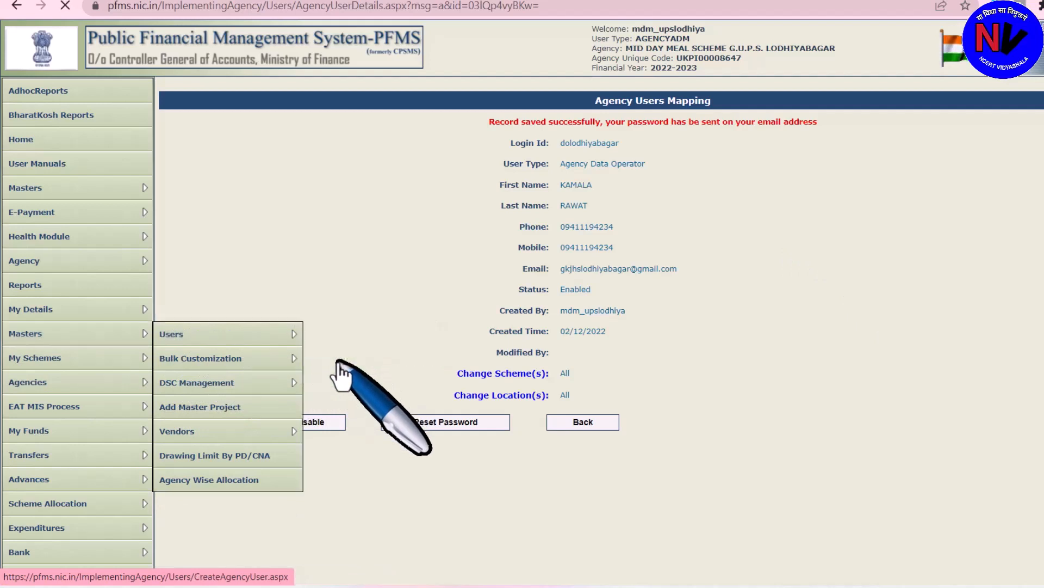
pyautogui.moveTo(103, 341)
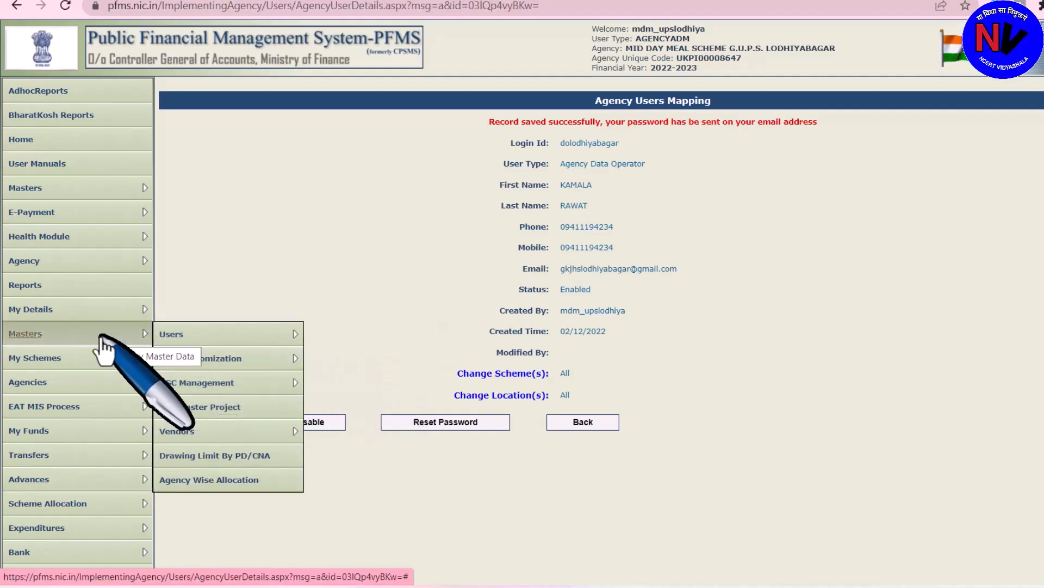
pyautogui.moveTo(256, 336)
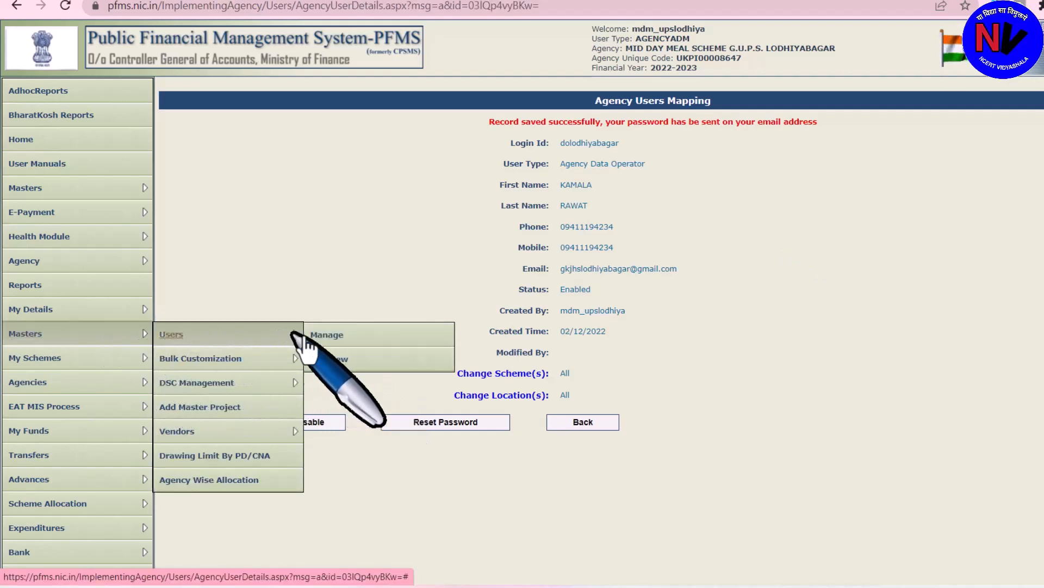
pyautogui.click(343, 360)
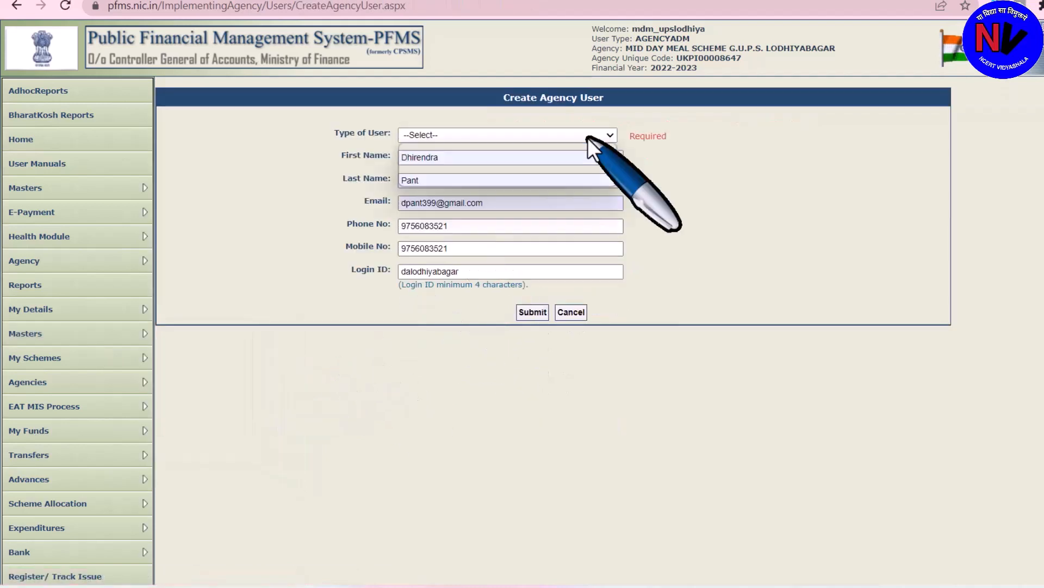
pyautogui.click(588, 136)
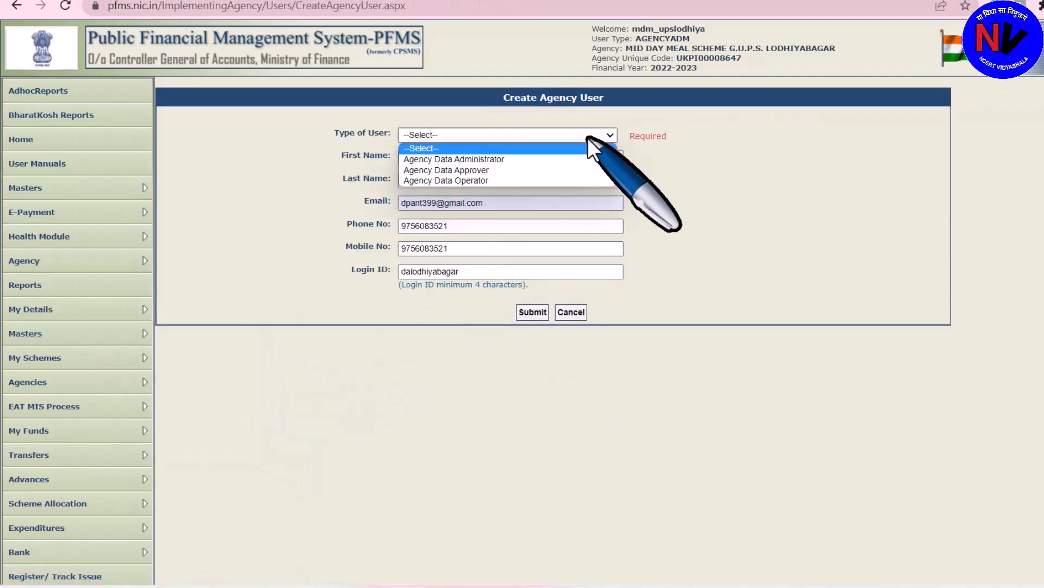
pyautogui.click(537, 171)
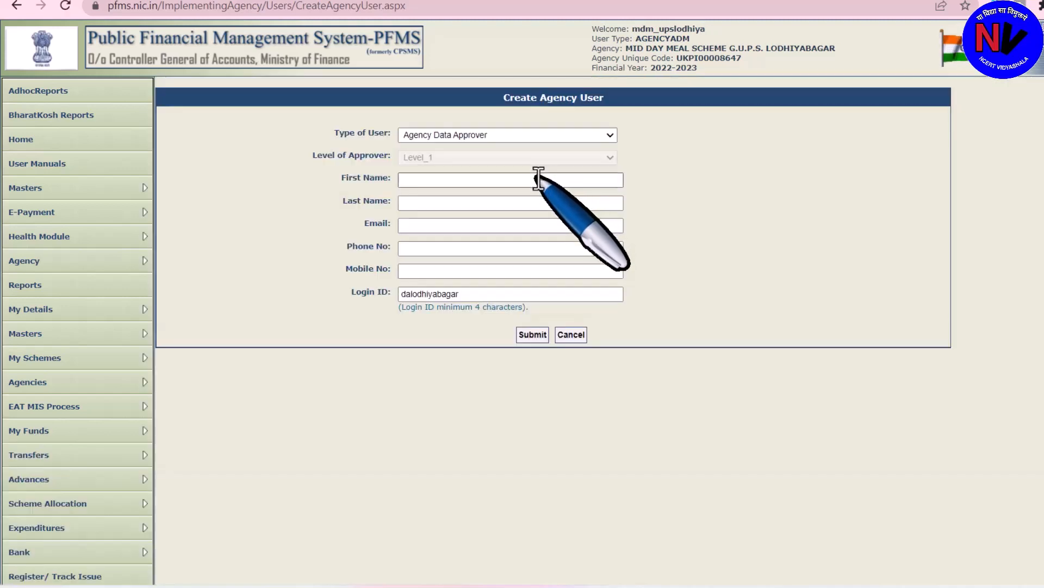
# Enter the user's phone and mobile numbers and submit the Data Approver user
pyautogui.write('56')
pyautogui.write('0')
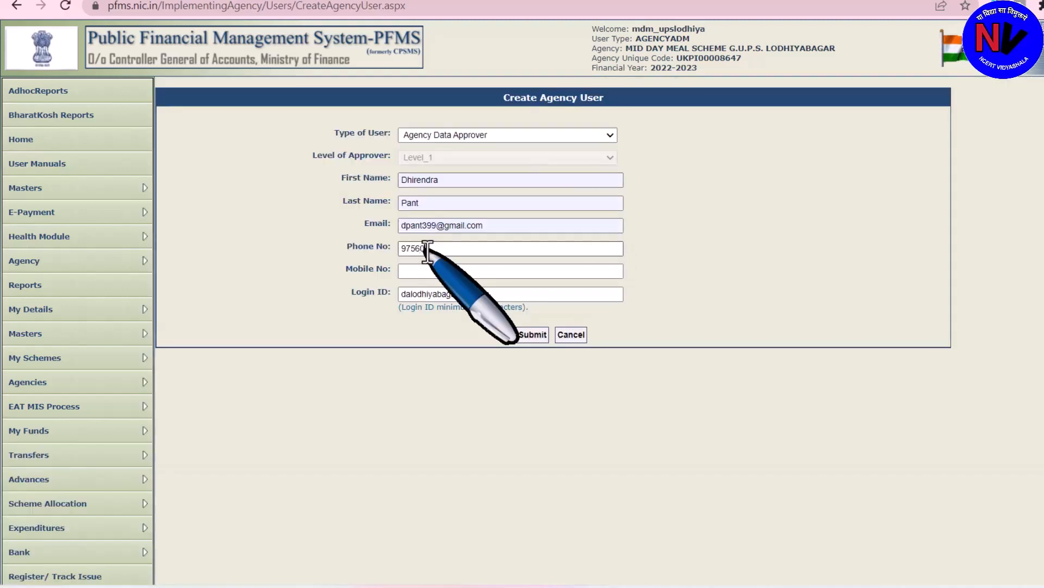
pyautogui.write('88')
pyautogui.write('521')
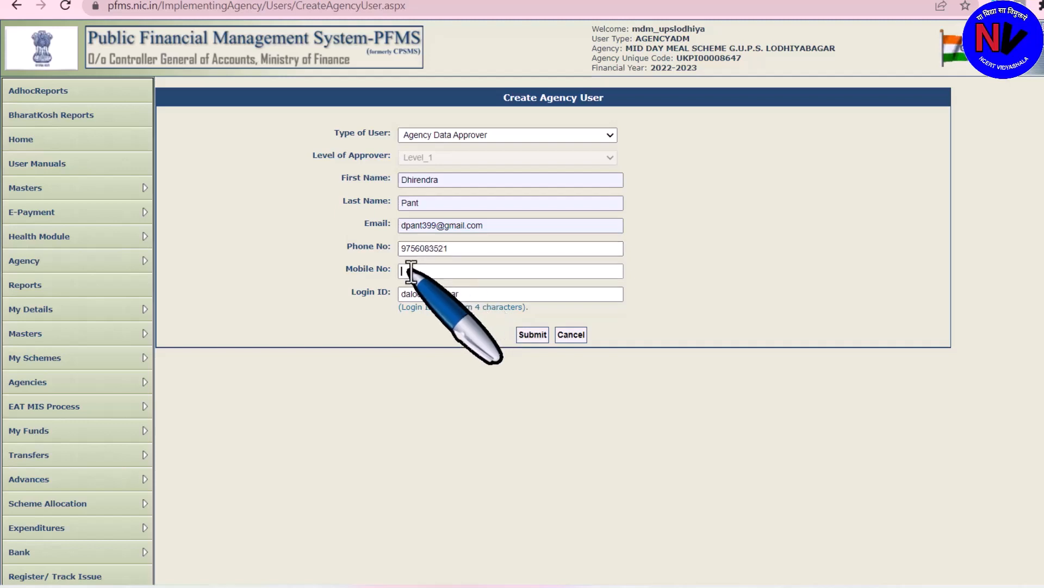
pyautogui.click(411, 271)
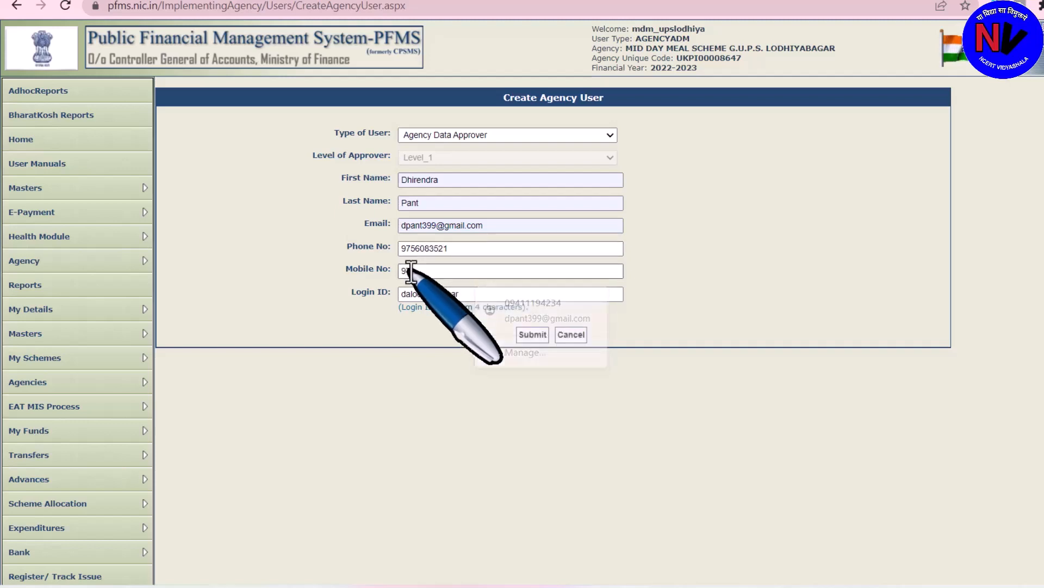
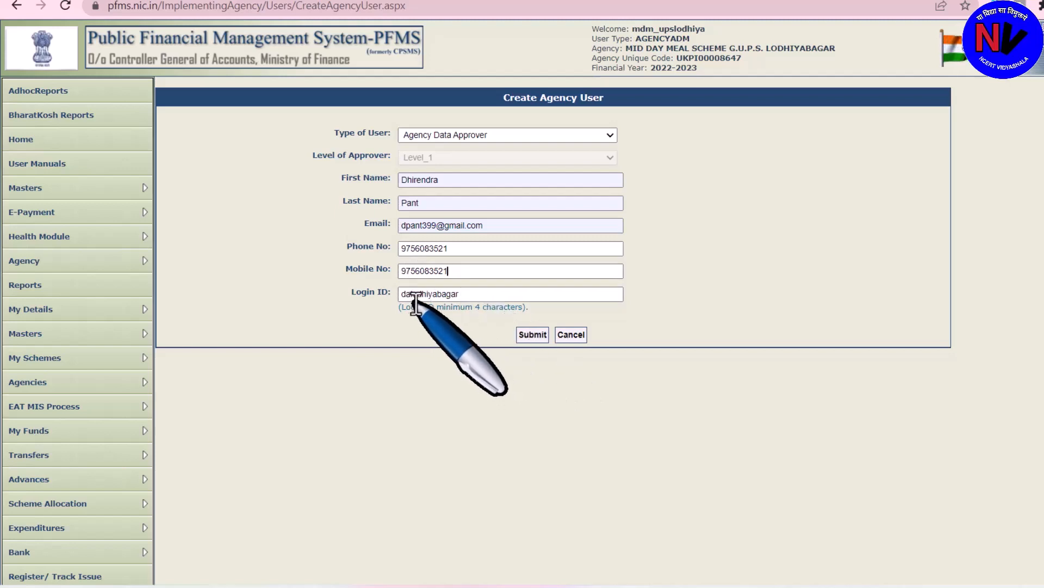
pyautogui.click(533, 335)
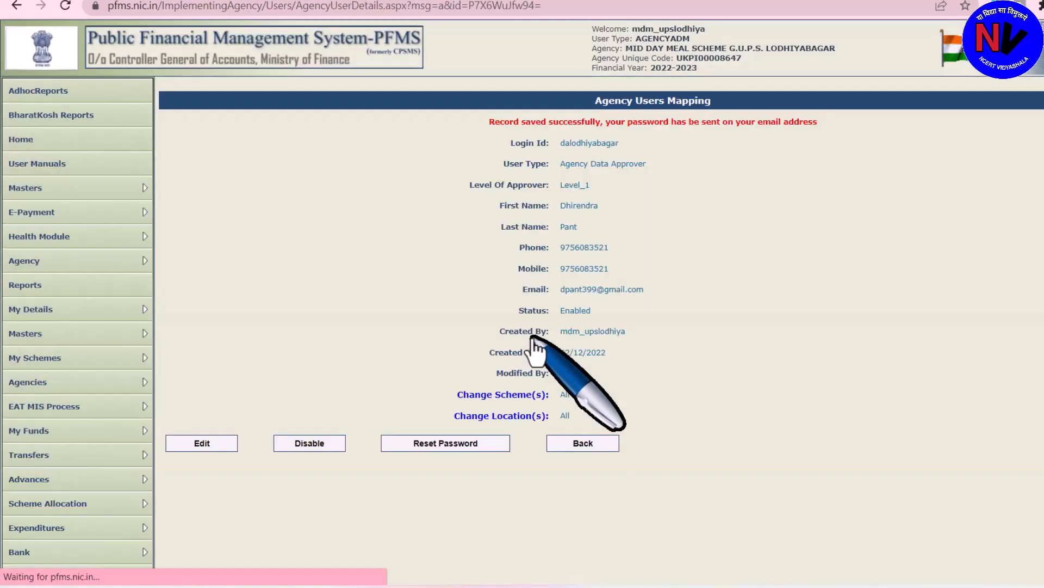